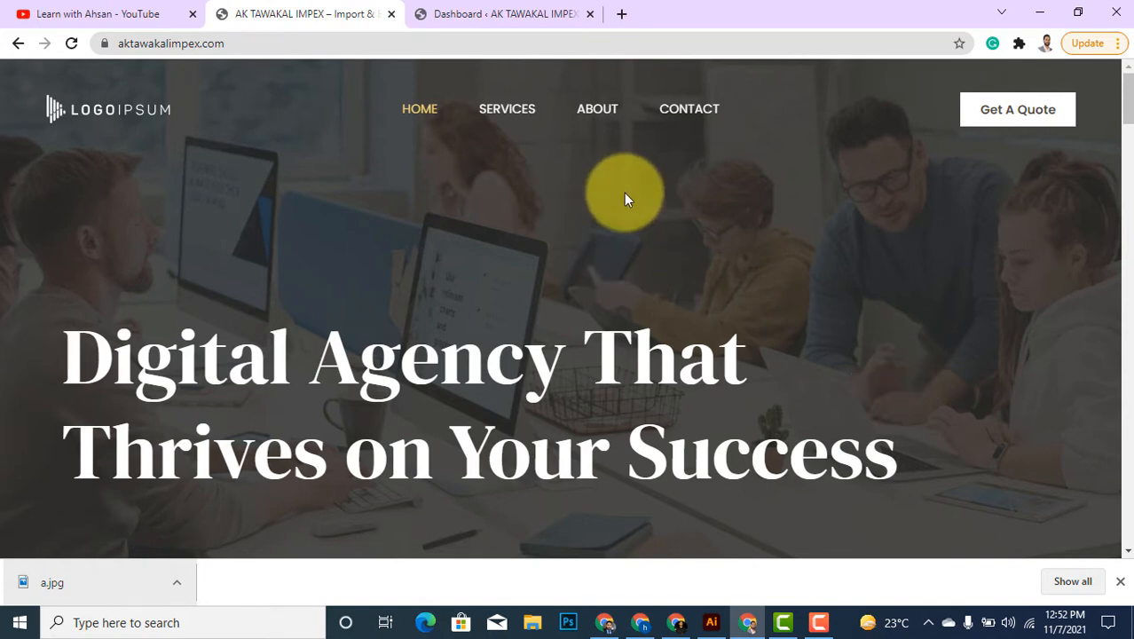
# - Switch to the WordPress dashboard and search for new plugins with the keyword "backup"
pyautogui.hotkey('ctrl', 'Tab')
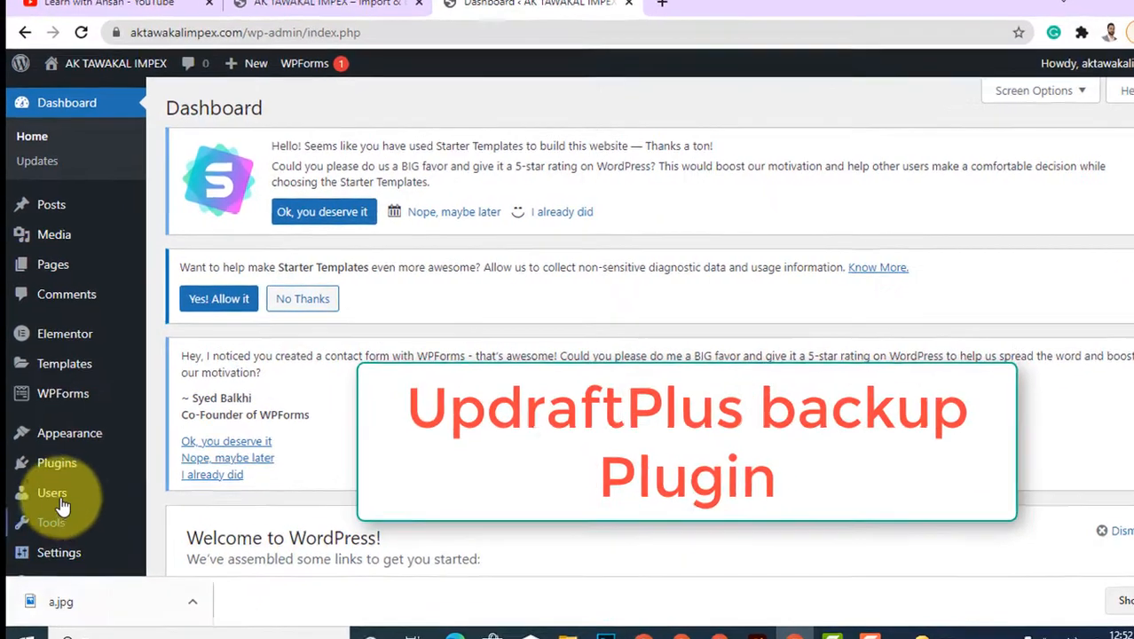
pyautogui.moveTo(13, 456)
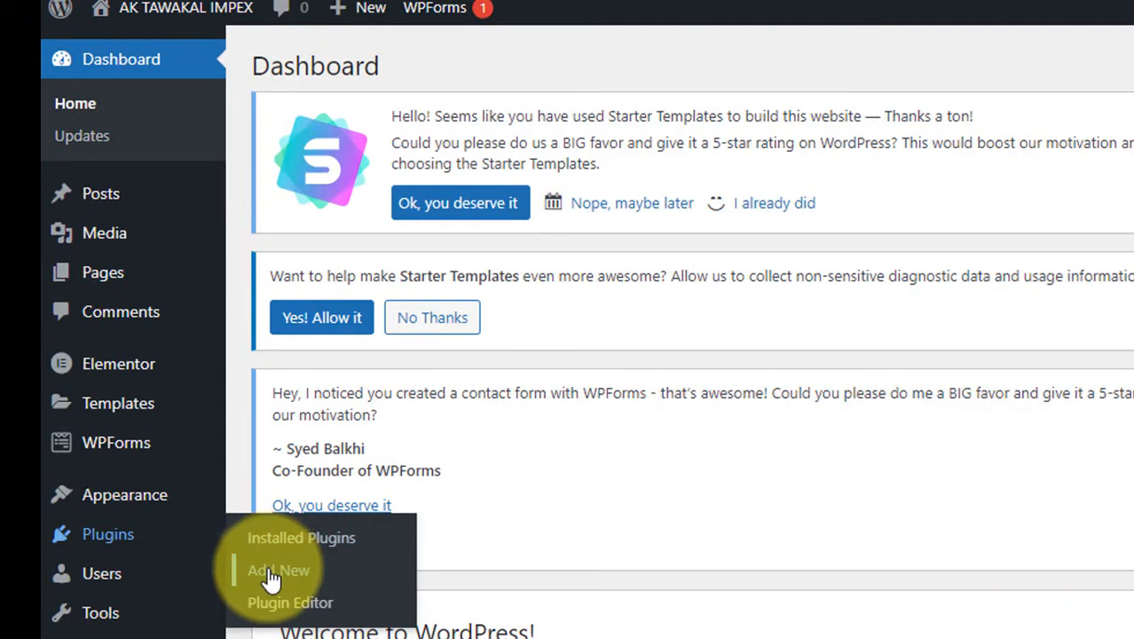
pyautogui.click(271, 577)
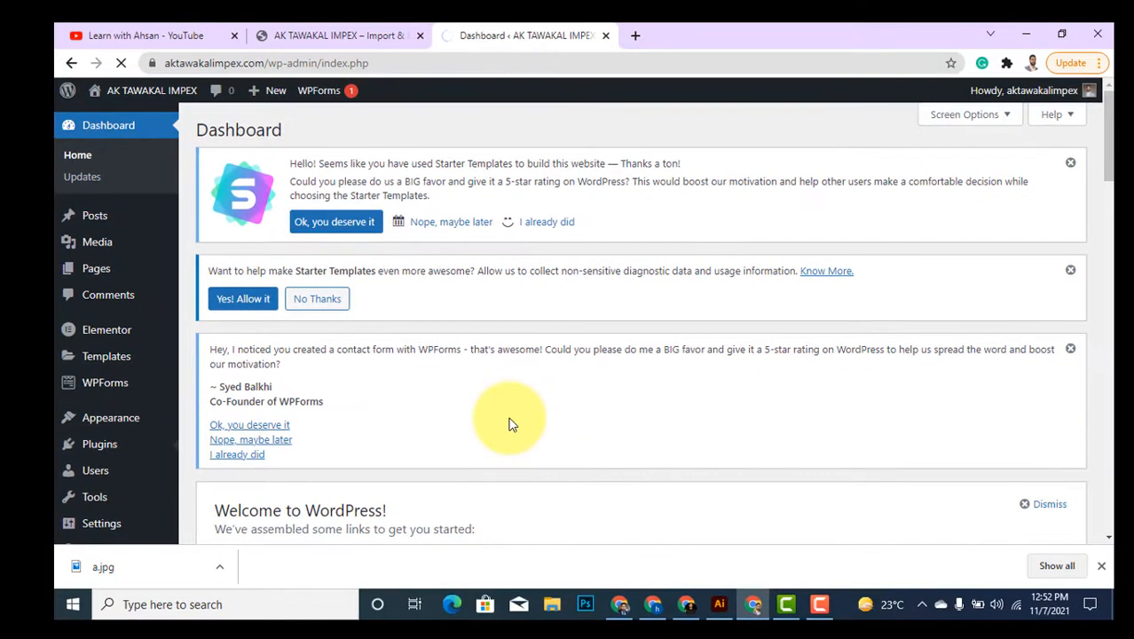
pyautogui.click(901, 428)
pyautogui.write('b')
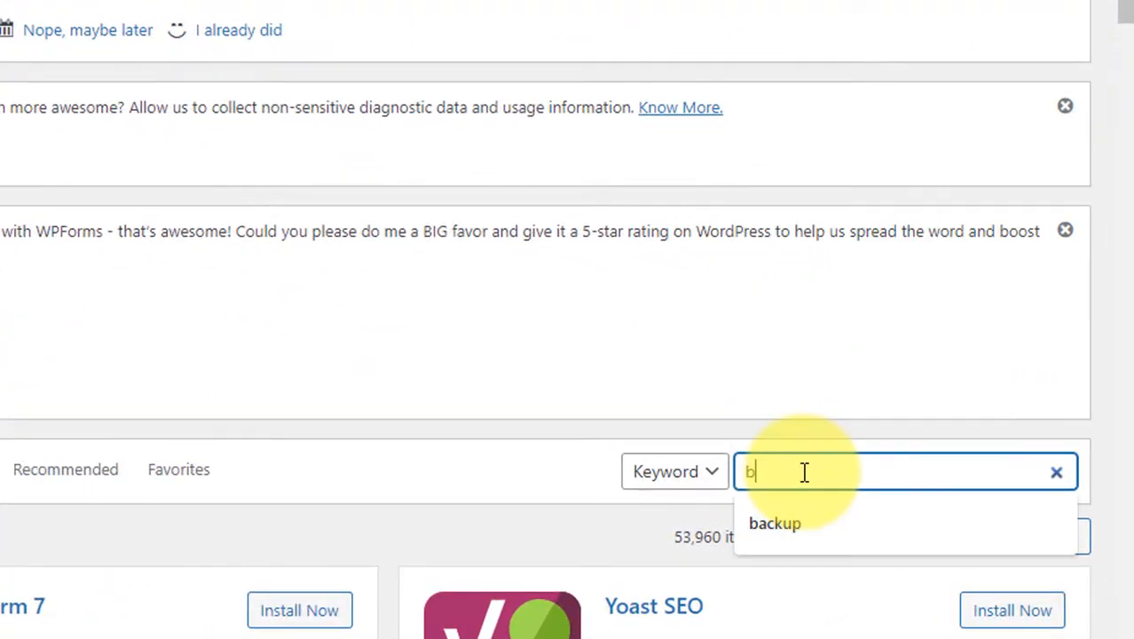
pyautogui.write('ackup')
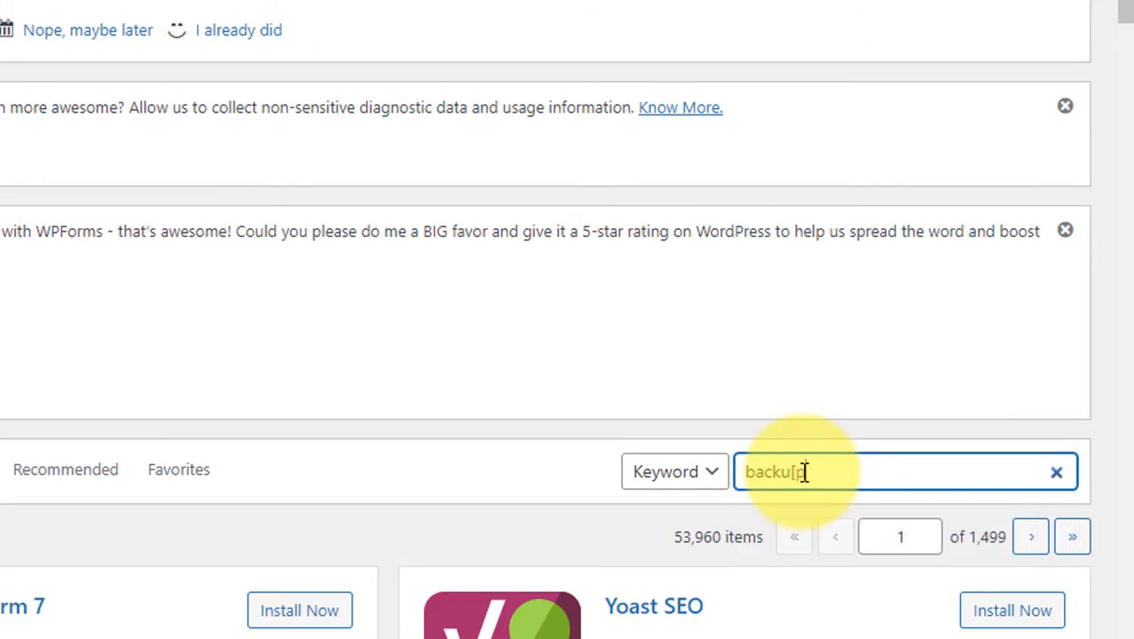
pyautogui.press('BackSpace')
pyautogui.press('BackSpace')
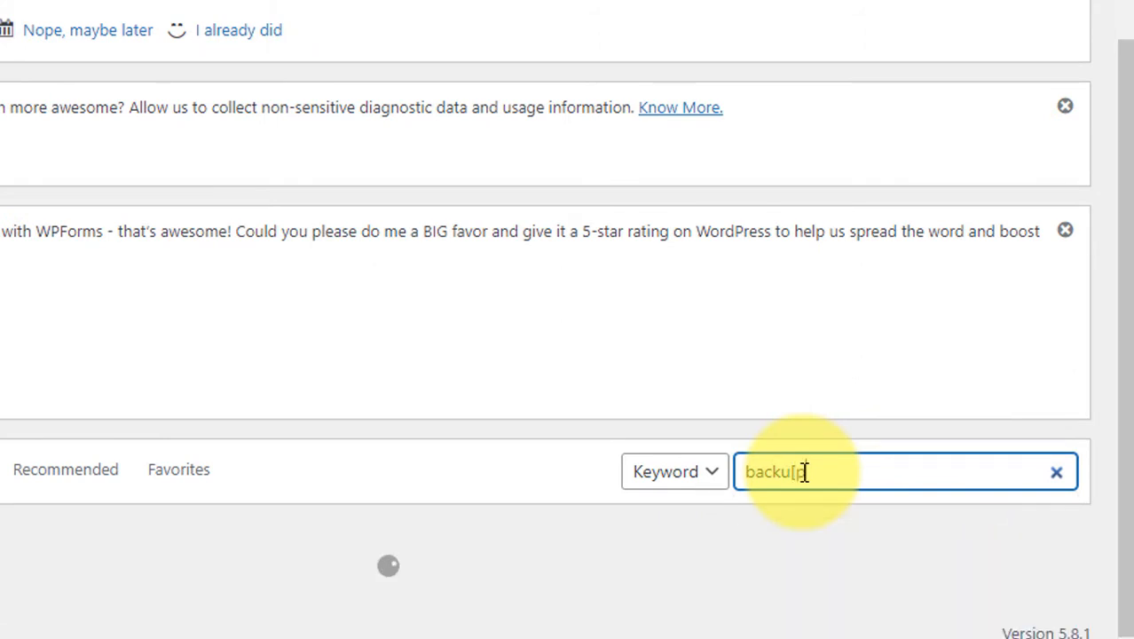
pyautogui.write('p')
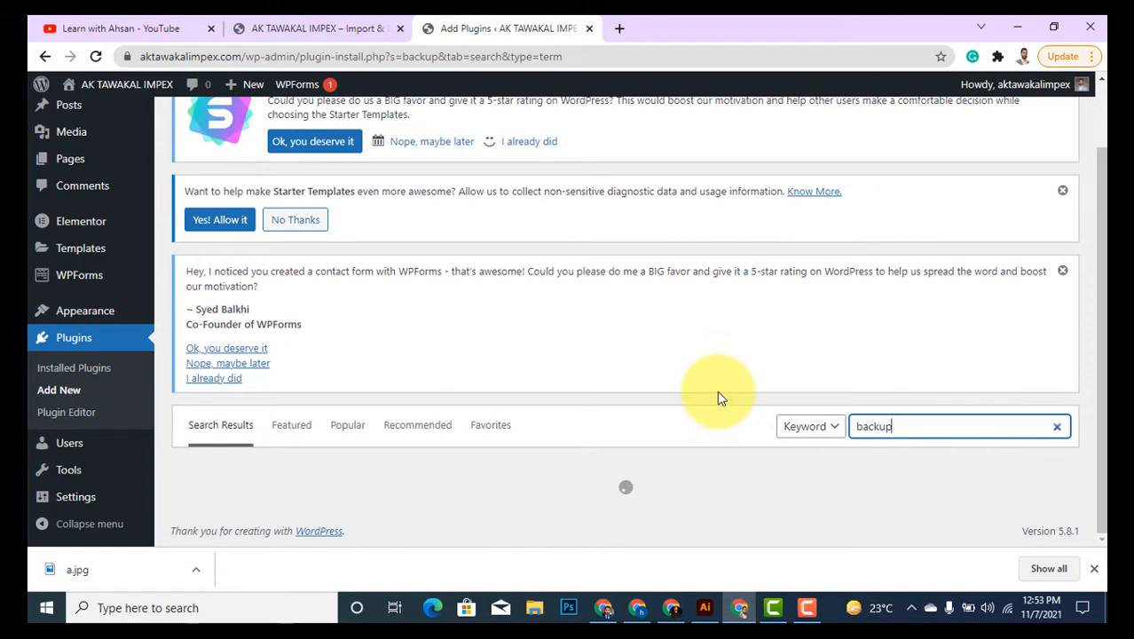
# - Install and activate the UpdraftPlus WordPress Backup Plugin from the search results
pyautogui.scroll(-1, 701, 363)
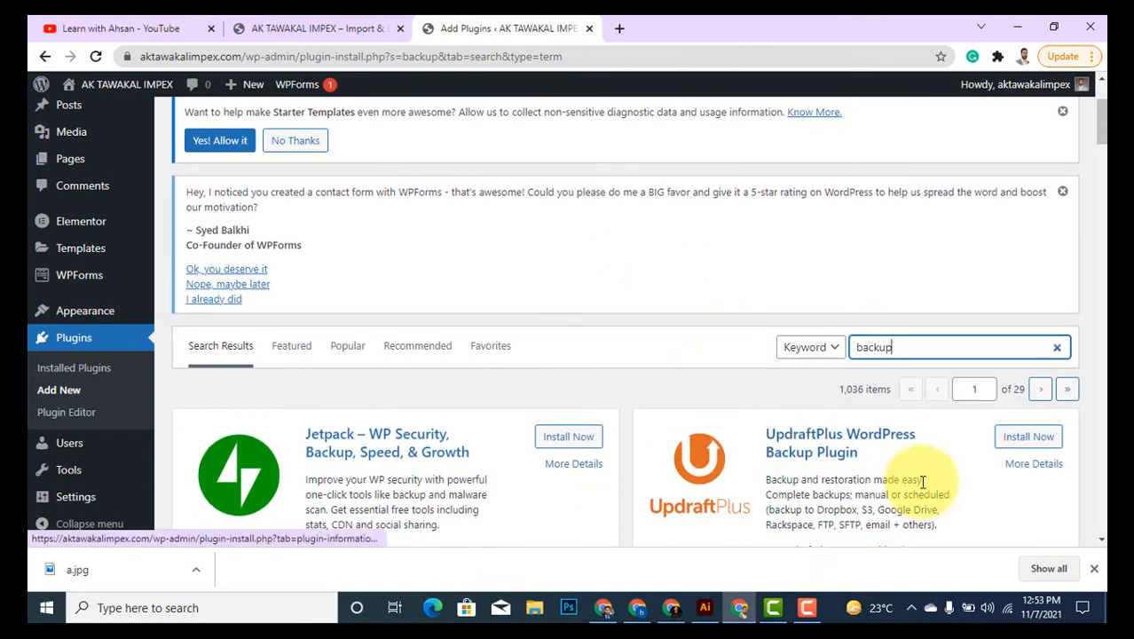
pyautogui.scroll(-1, 849, 464)
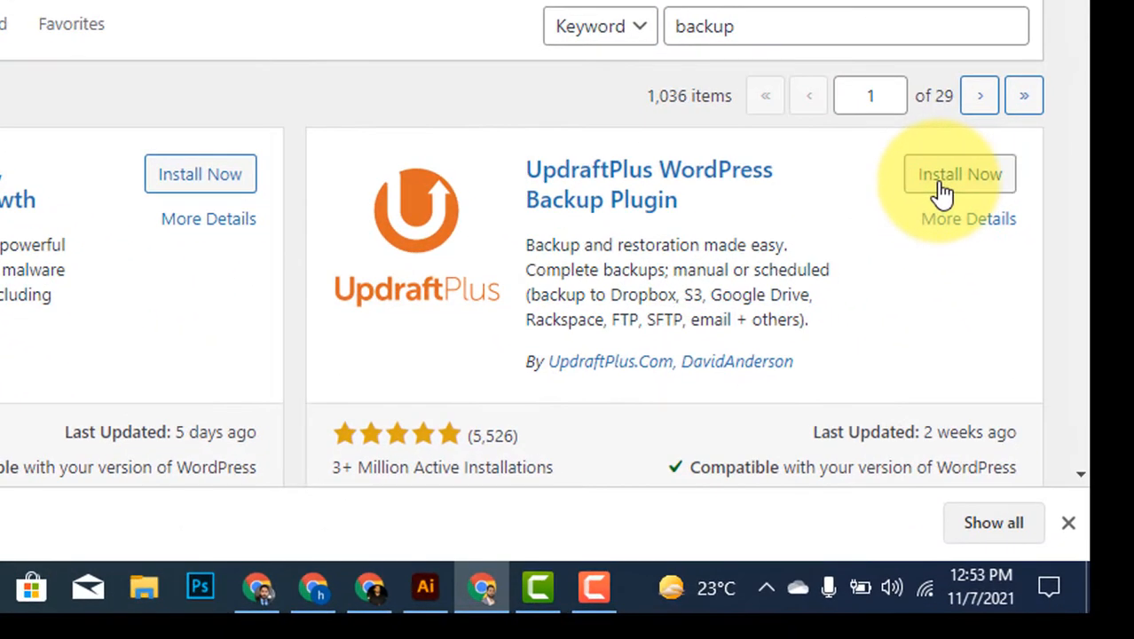
pyautogui.click(1027, 359)
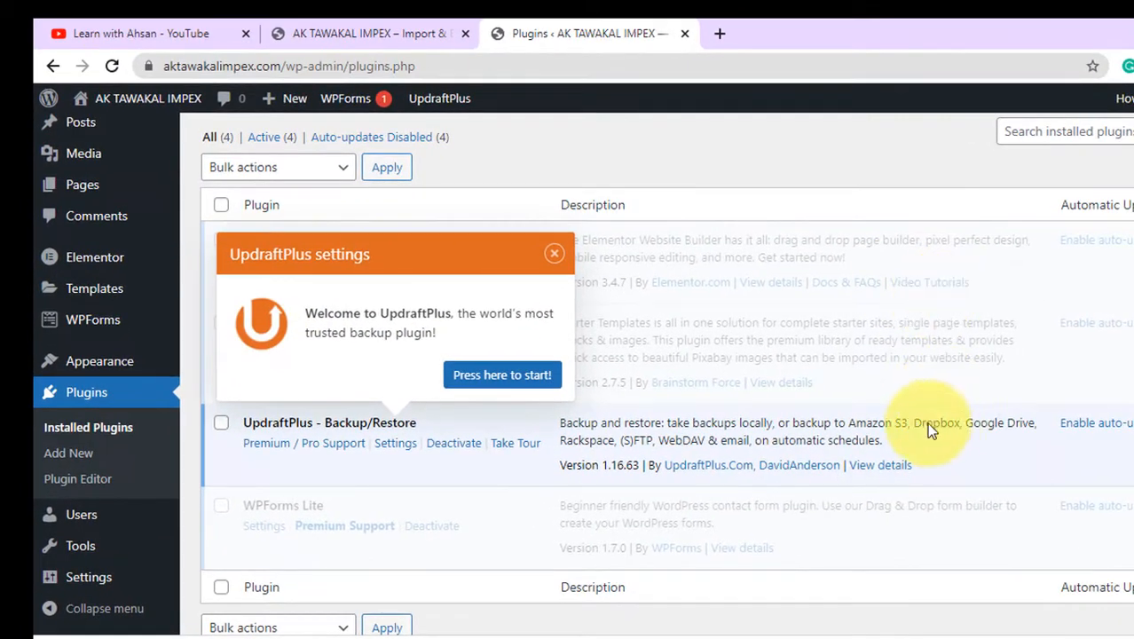
# - Open the UpdraftPlus settings and run a new manual backup that includes both the database and the files
pyautogui.click(391, 445)
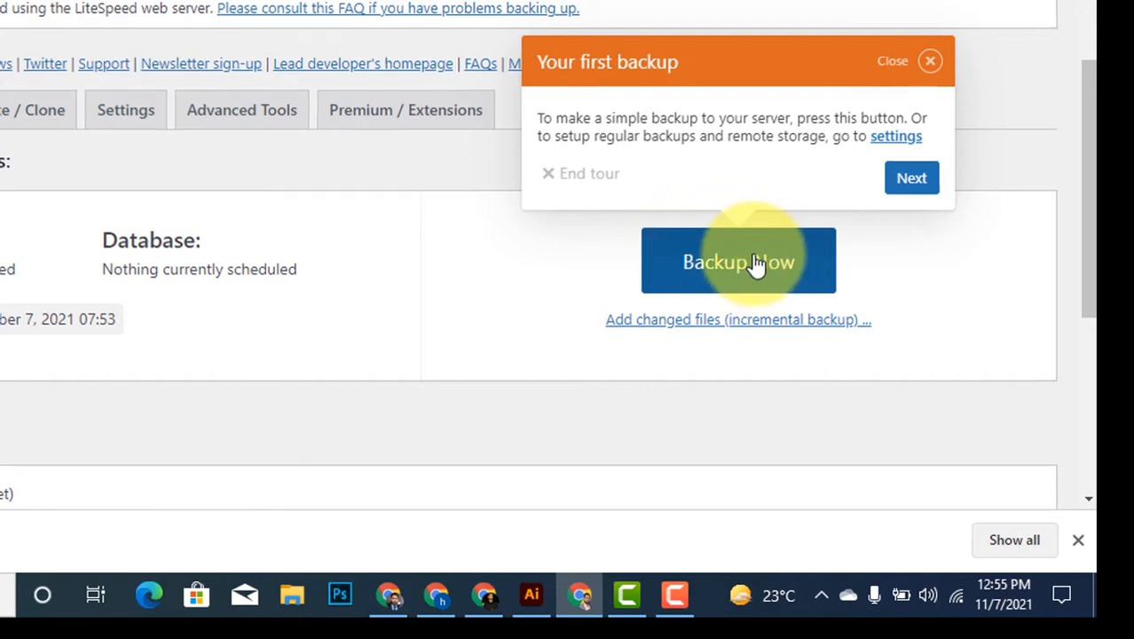
pyautogui.click(752, 266)
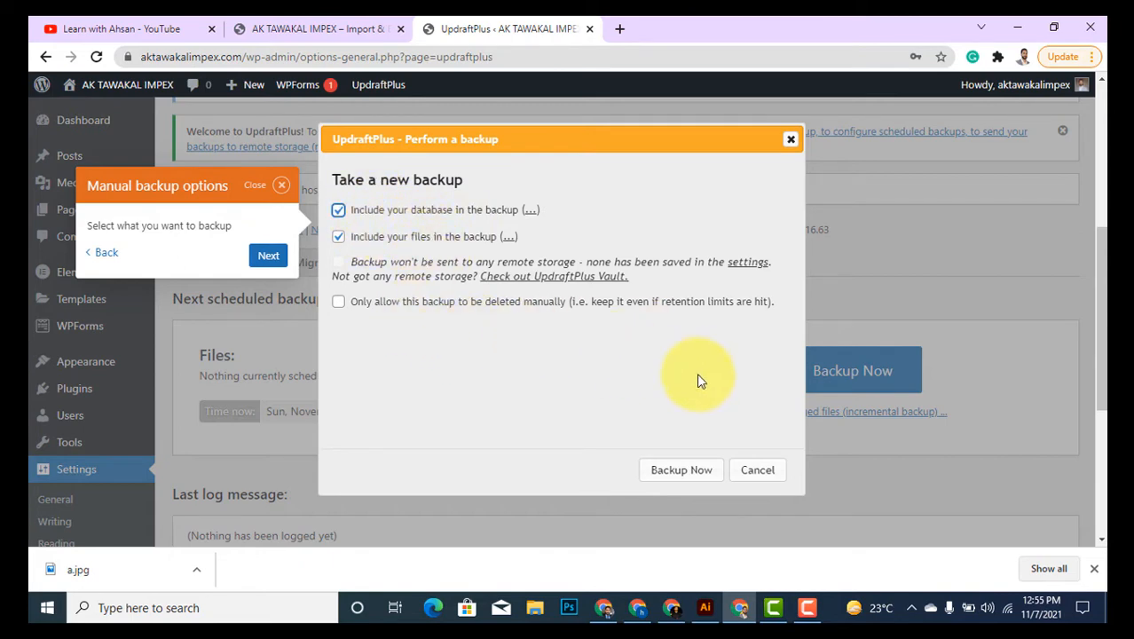
pyautogui.click(670, 470)
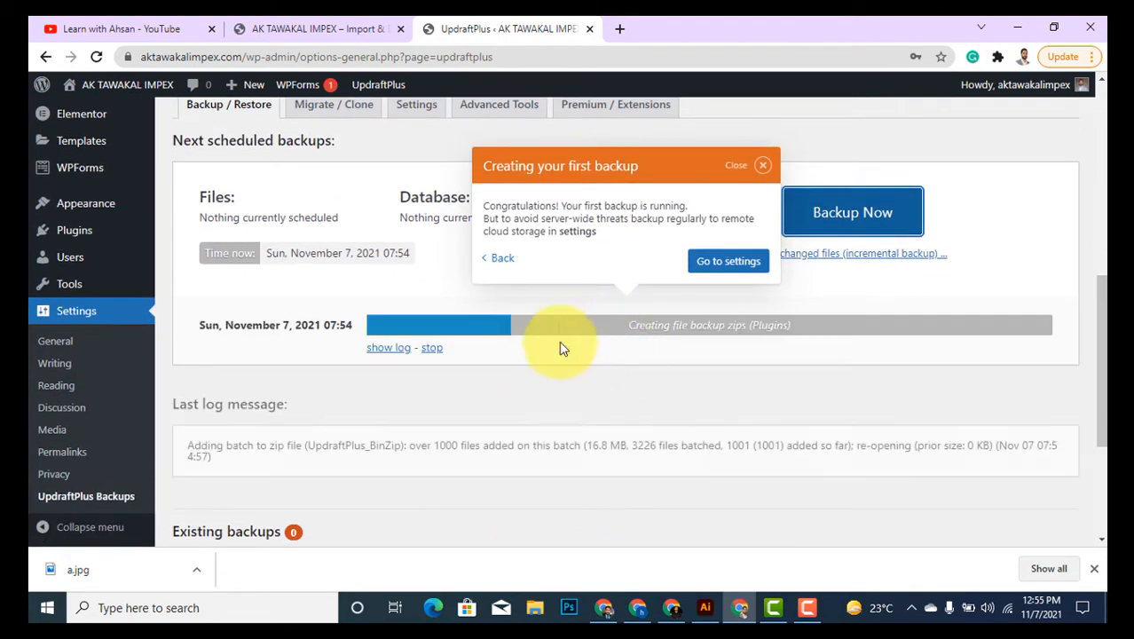
# - Look through the live website's home page while the backup runs, and return to the UpdraftPlus page
pyautogui.click(286, 21)
pyautogui.scroll(-15, 662, 390)
pyautogui.scroll(3, 665, 418)
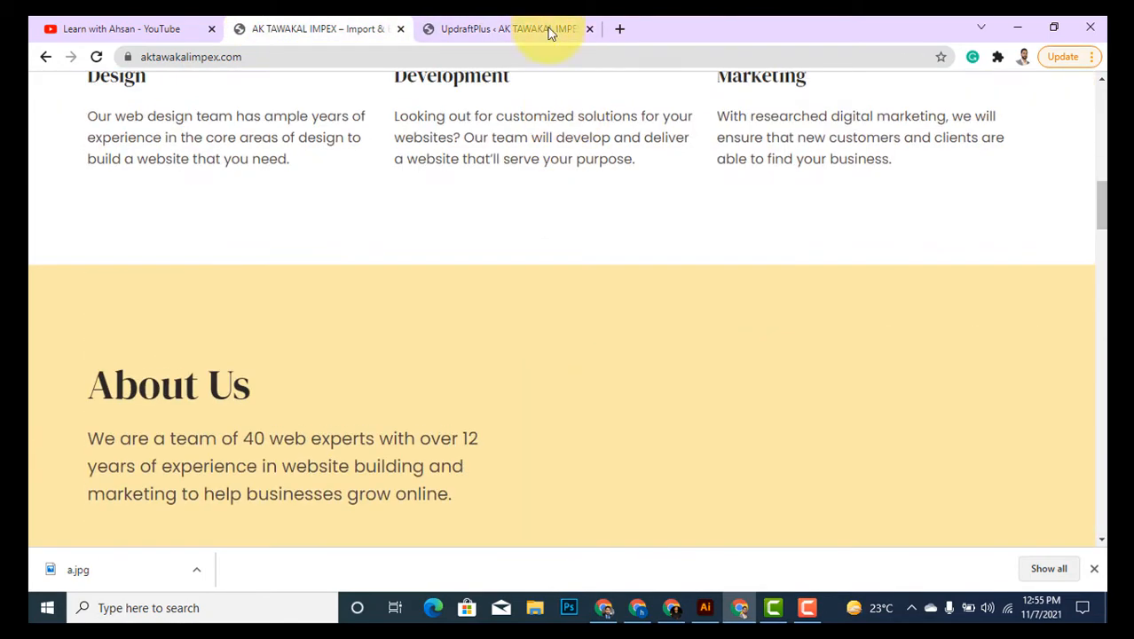
pyautogui.click(550, 33)
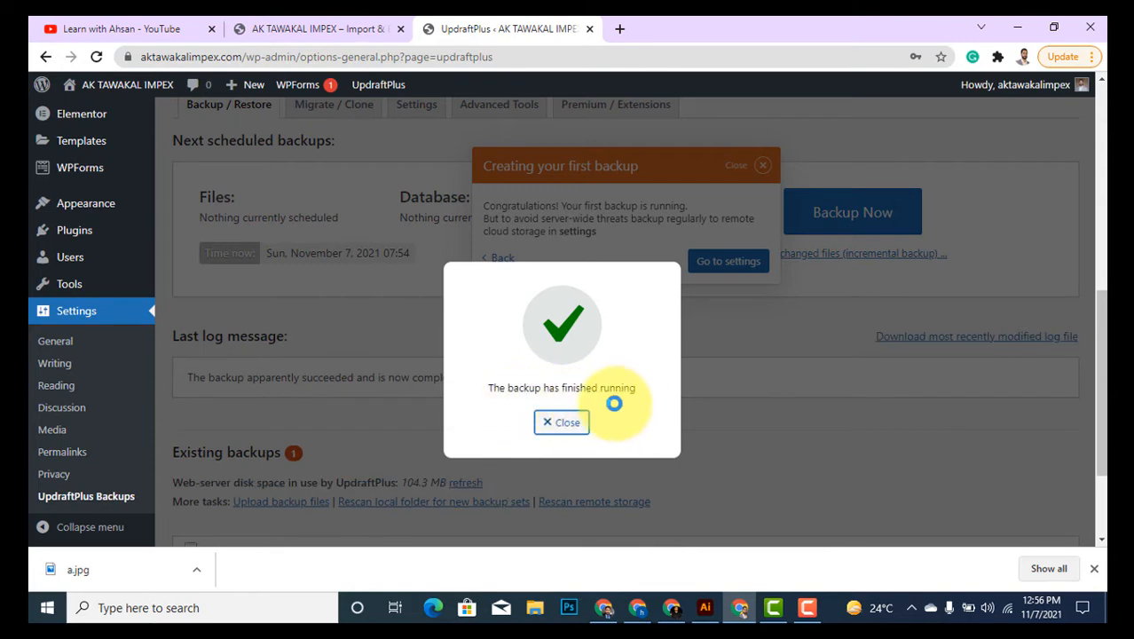
# - Dismiss the backup completion notice and examine the date of the new set under Existing backups
pyautogui.click(562, 424)
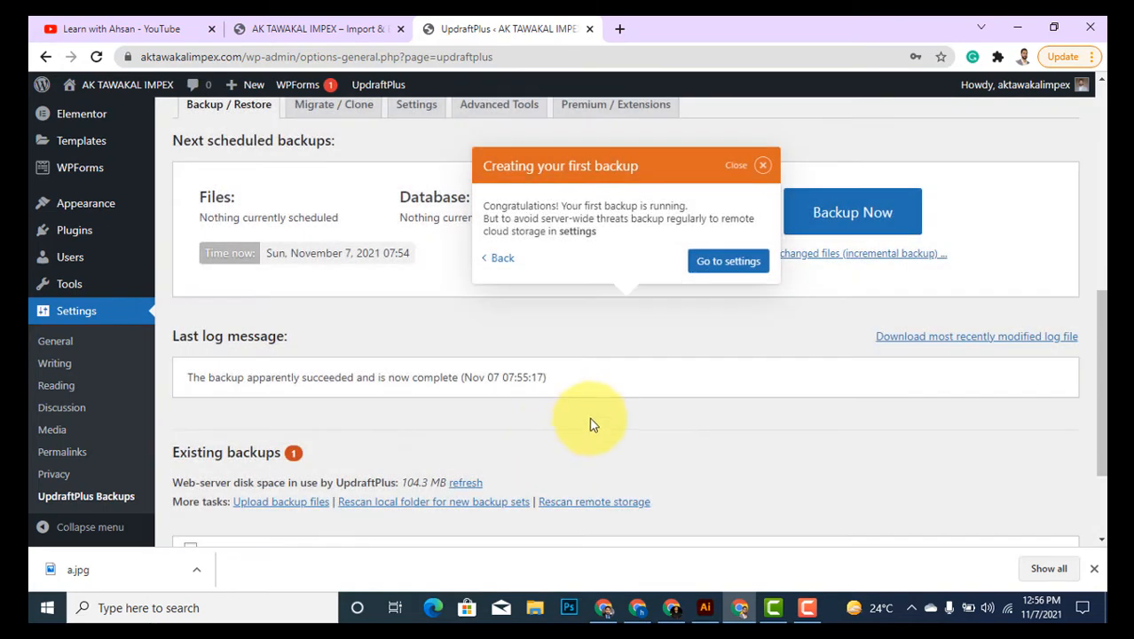
pyautogui.scroll(-3, 648, 375)
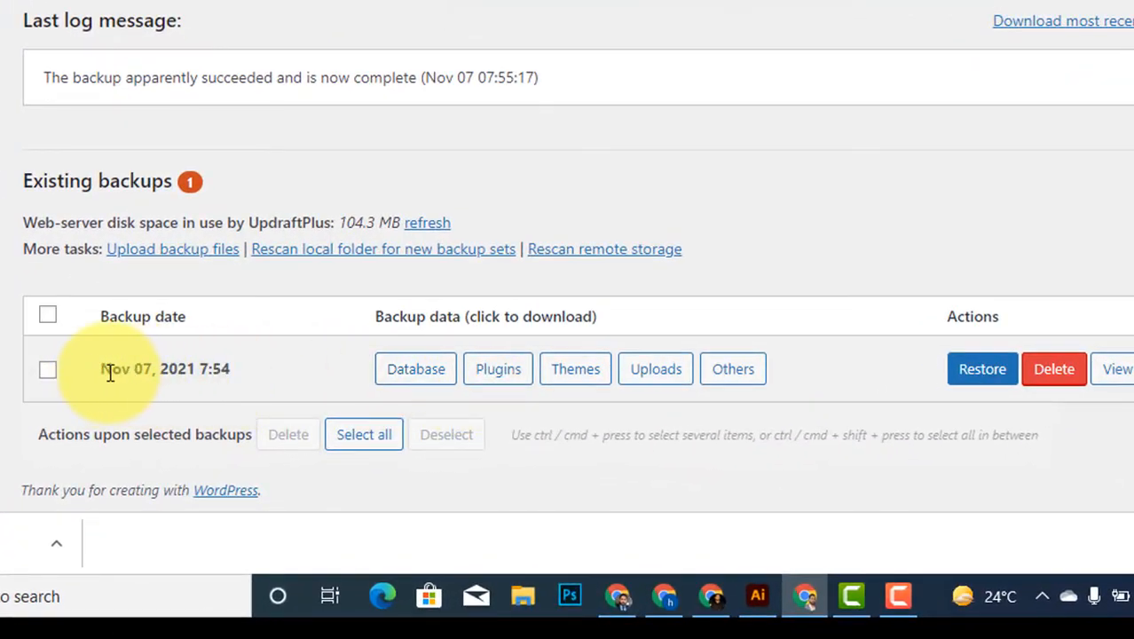
pyautogui.moveTo(103, 368); pyautogui.dragTo(149, 369)
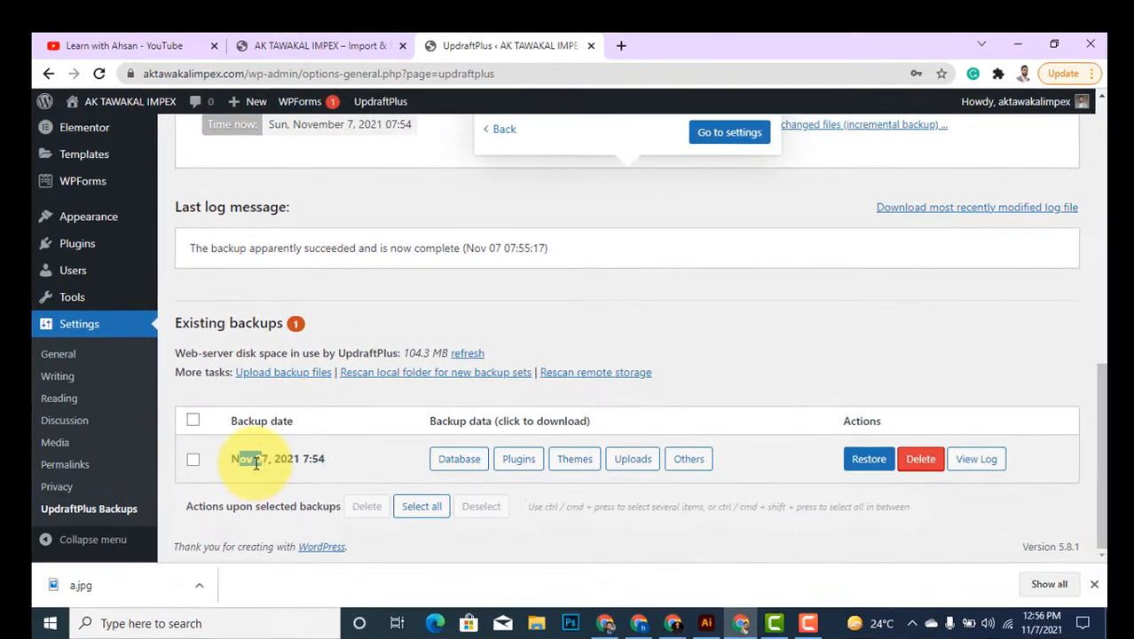
# - Revisit the live website's home page for a quick check, and return to the existing backups list
pyautogui.click(266, 47)
pyautogui.scroll(10, 215, 252)
pyautogui.click(479, 48)
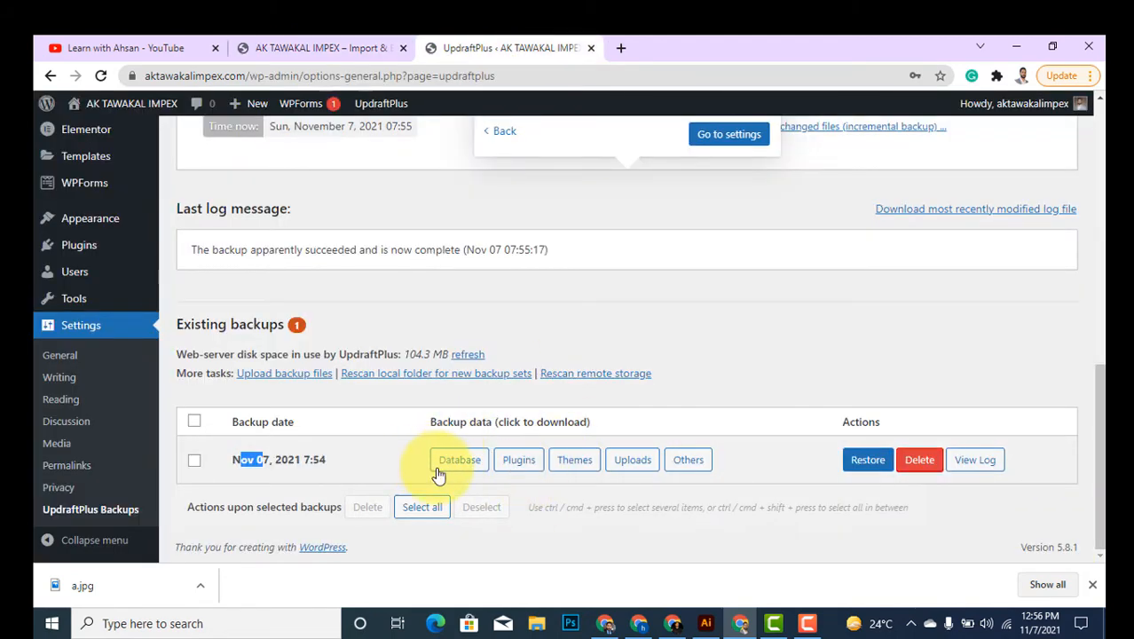
# - Download the plugins and database archives of the Nov 07, 2021 7:54 backup to the computer
pyautogui.click(518, 459)
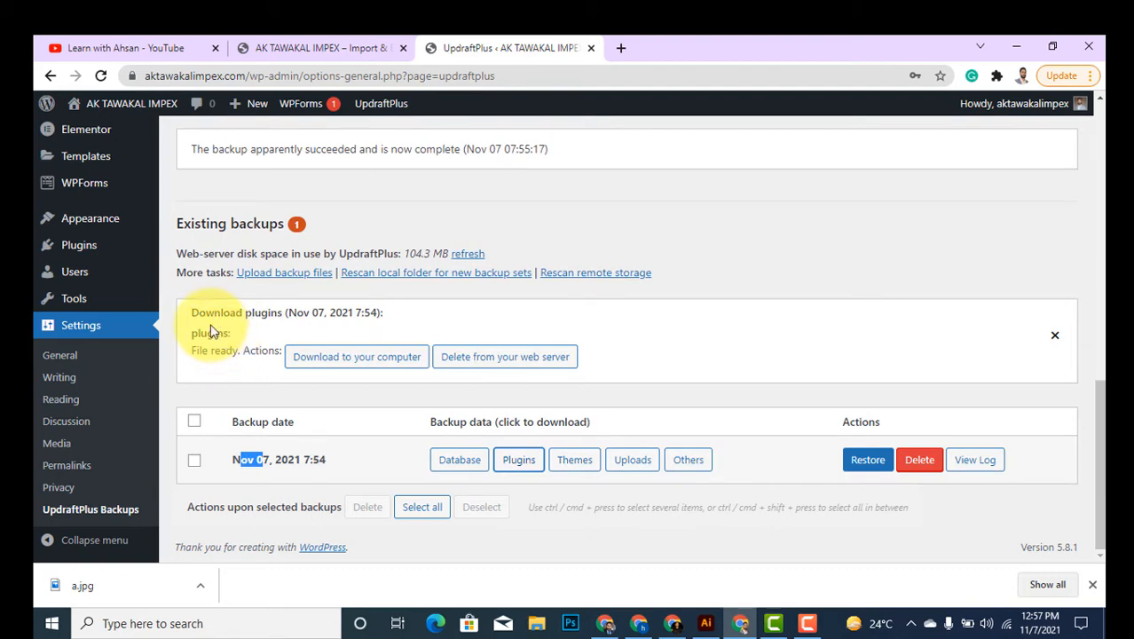
pyautogui.click(348, 366)
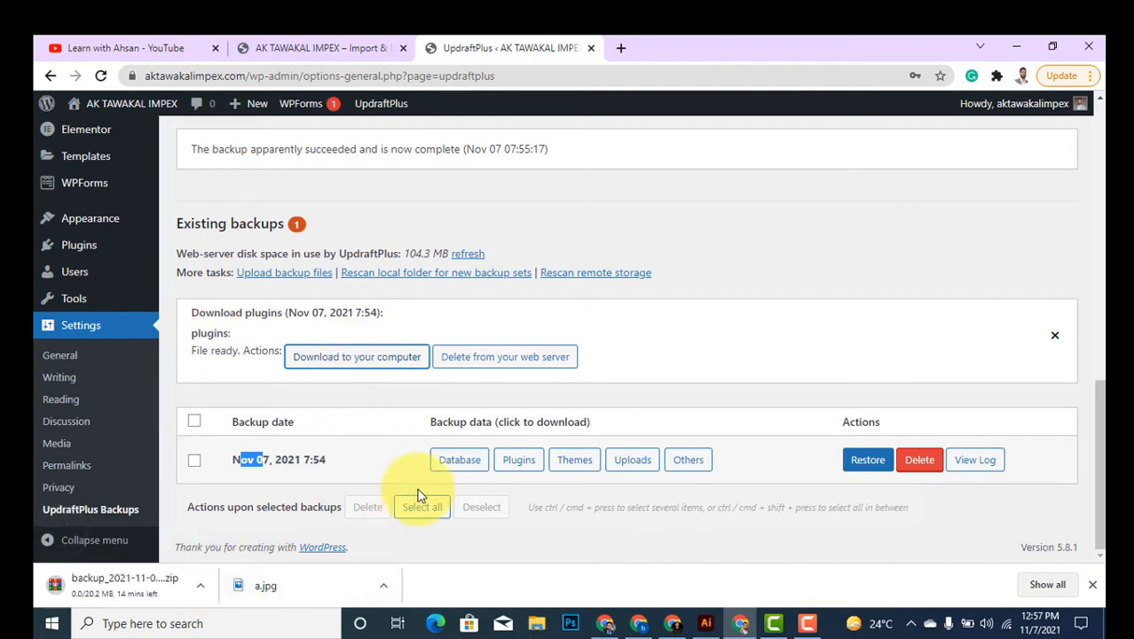
pyautogui.click(461, 461)
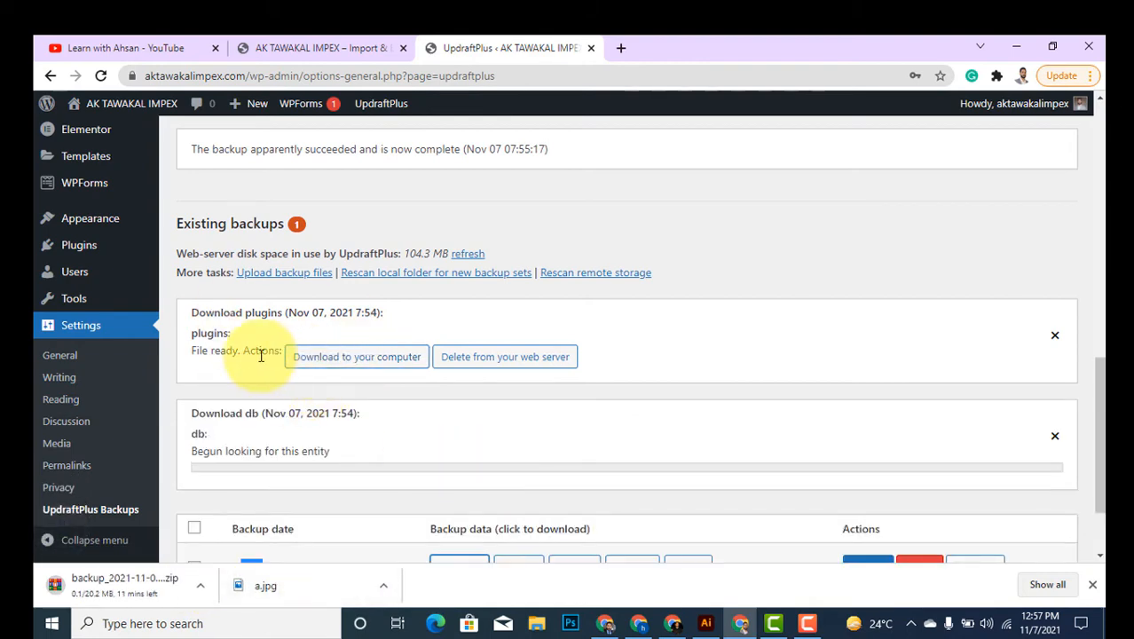
pyautogui.scroll(-1, 481, 436)
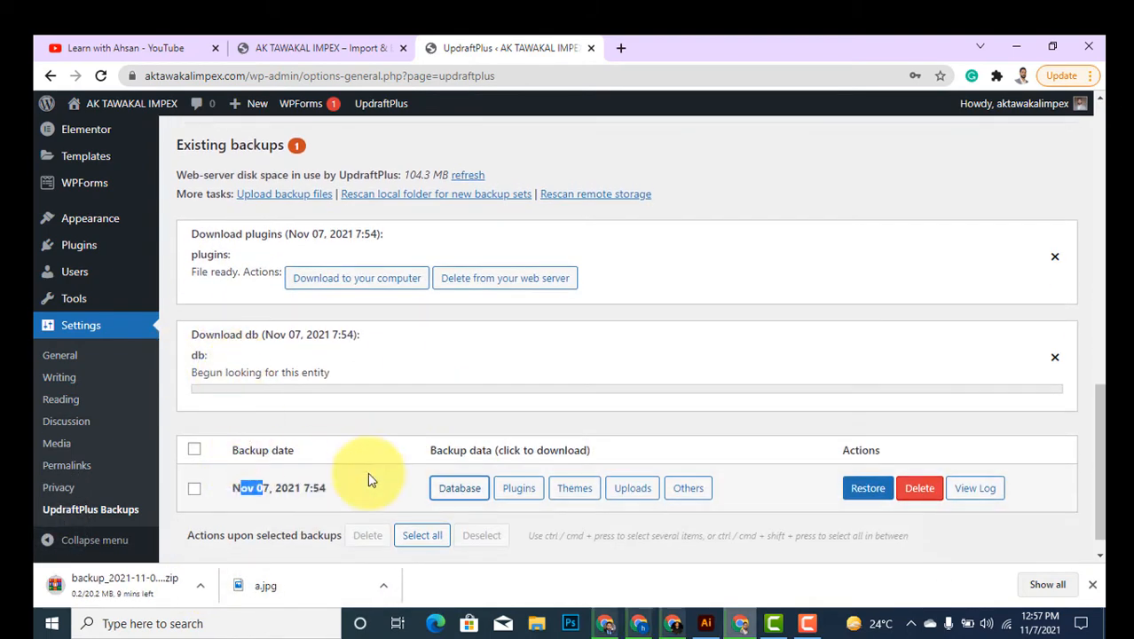
pyautogui.scroll(-1, 386, 409)
pyautogui.click(350, 369)
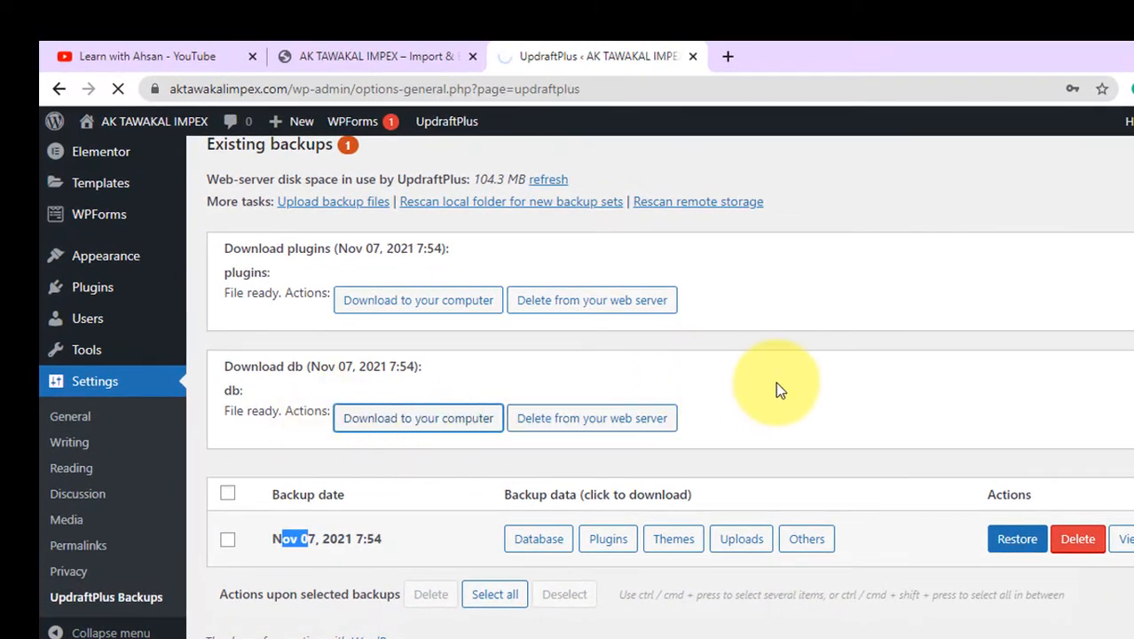
# - Retrieve the themes, uploads and others archives of the same backup for download to the computer
pyautogui.click(671, 543)
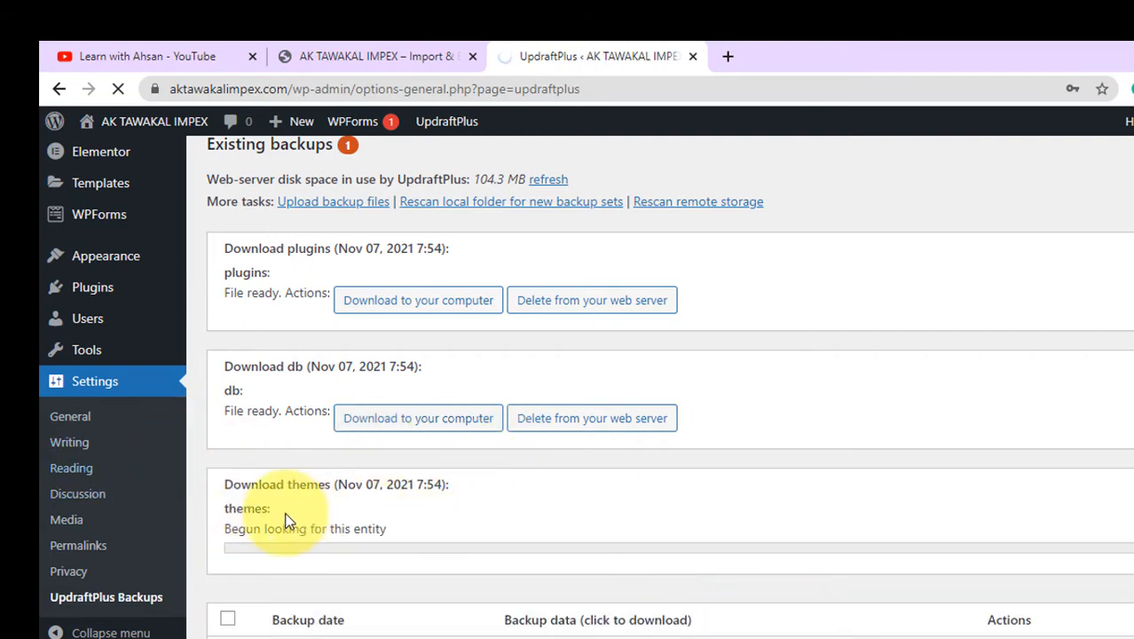
pyautogui.scroll(-1, 266, 504)
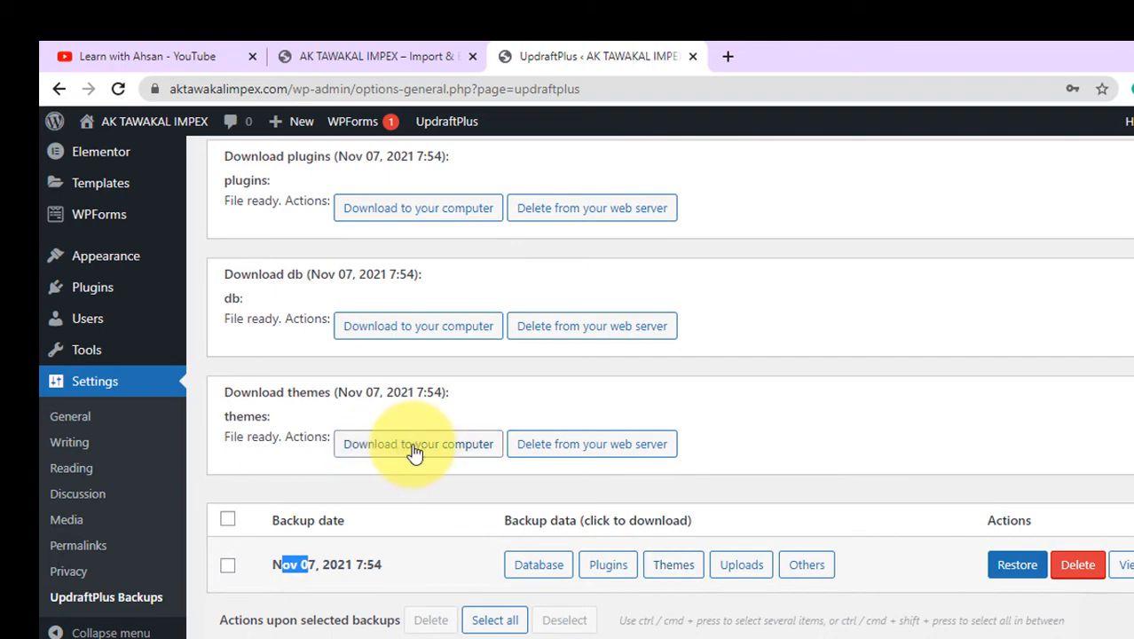
pyautogui.click(753, 564)
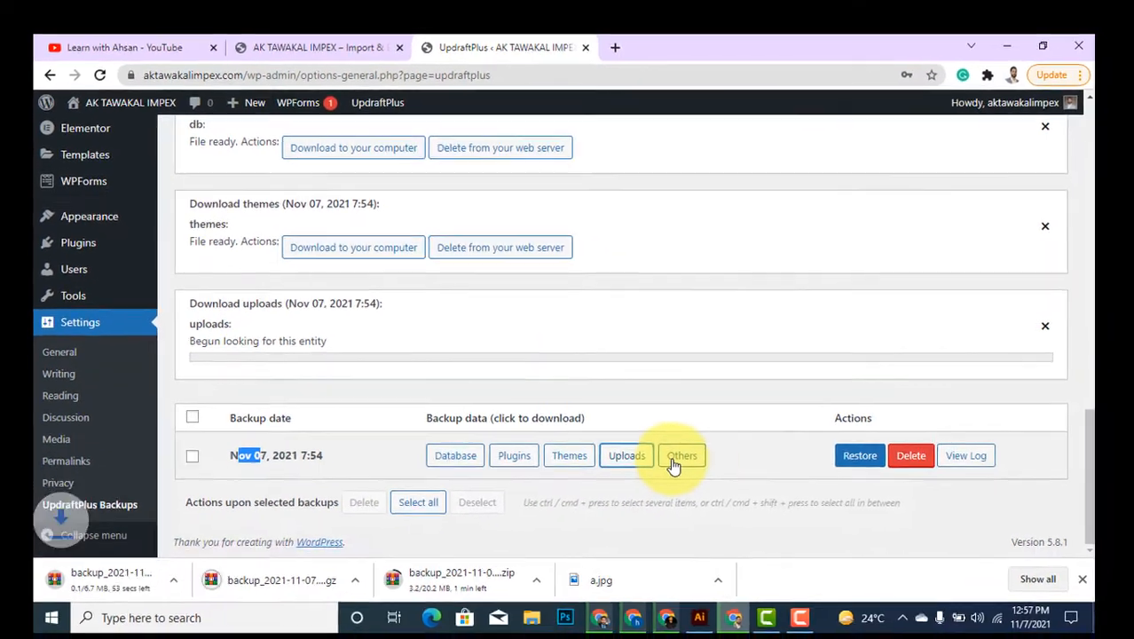
pyautogui.click(675, 456)
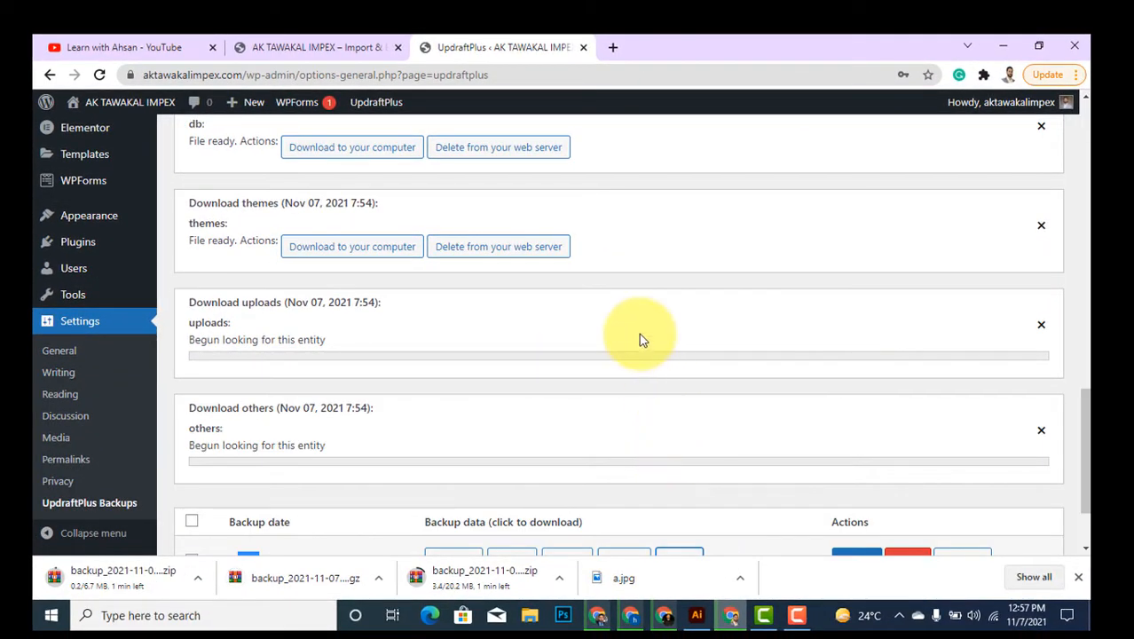
pyautogui.scroll(-2, 682, 417)
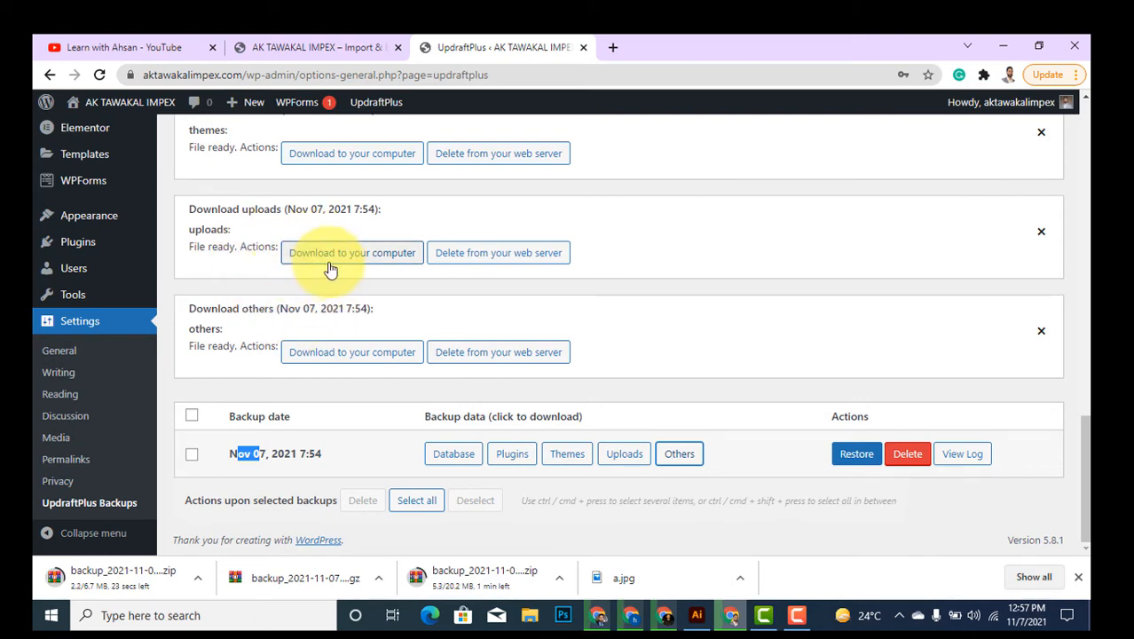
pyautogui.click(326, 257)
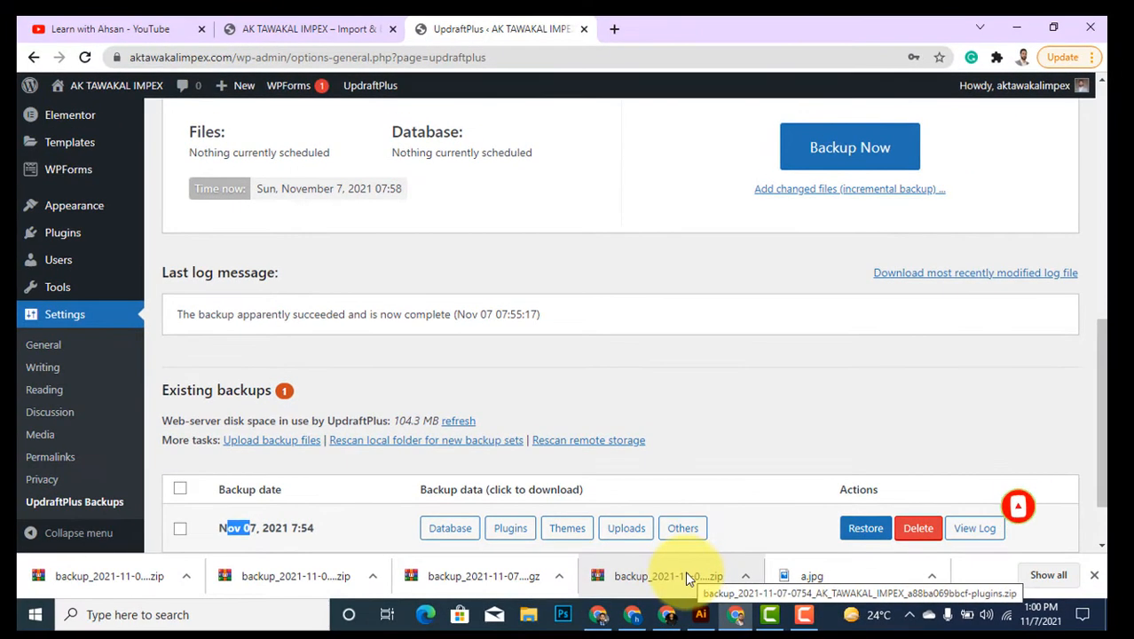
# - Show the downloaded plugins archive in the Downloads folder, select all four backup archives there, and minimize the folder window
pyautogui.click(745, 575)
pyautogui.click(761, 516)
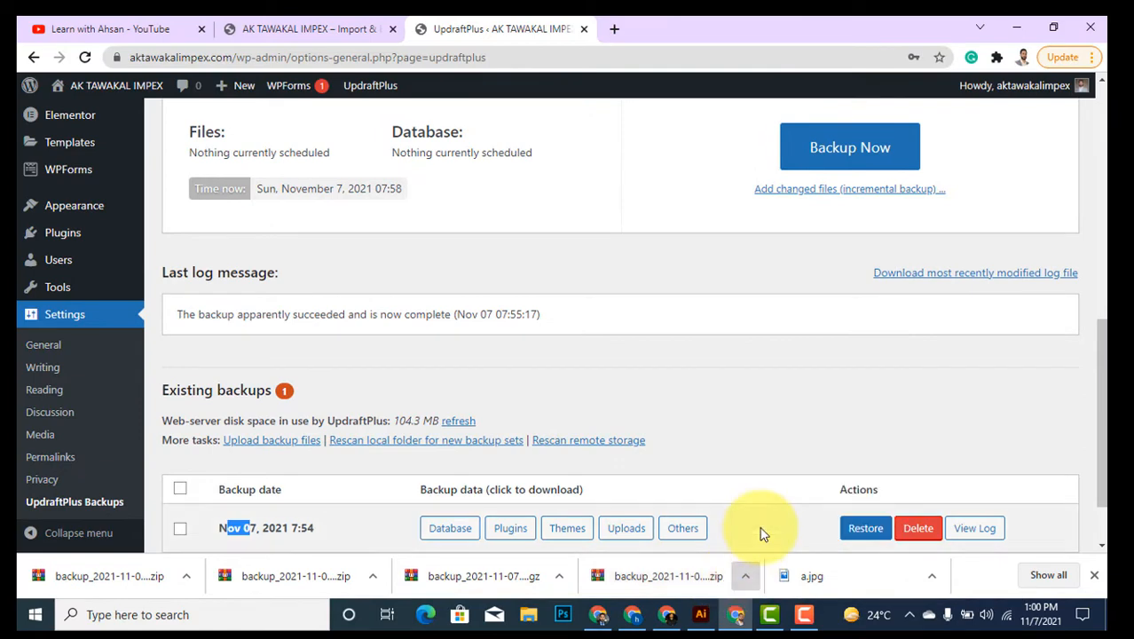
pyautogui.moveTo(609, 299); pyautogui.dragTo(537, 172)
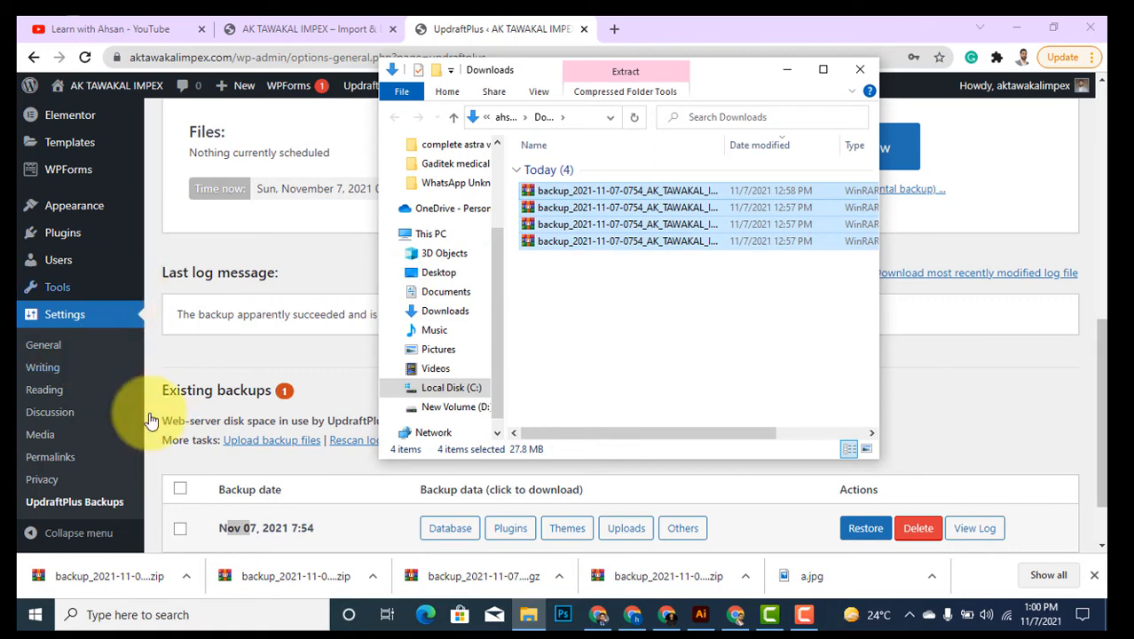
pyautogui.click(788, 74)
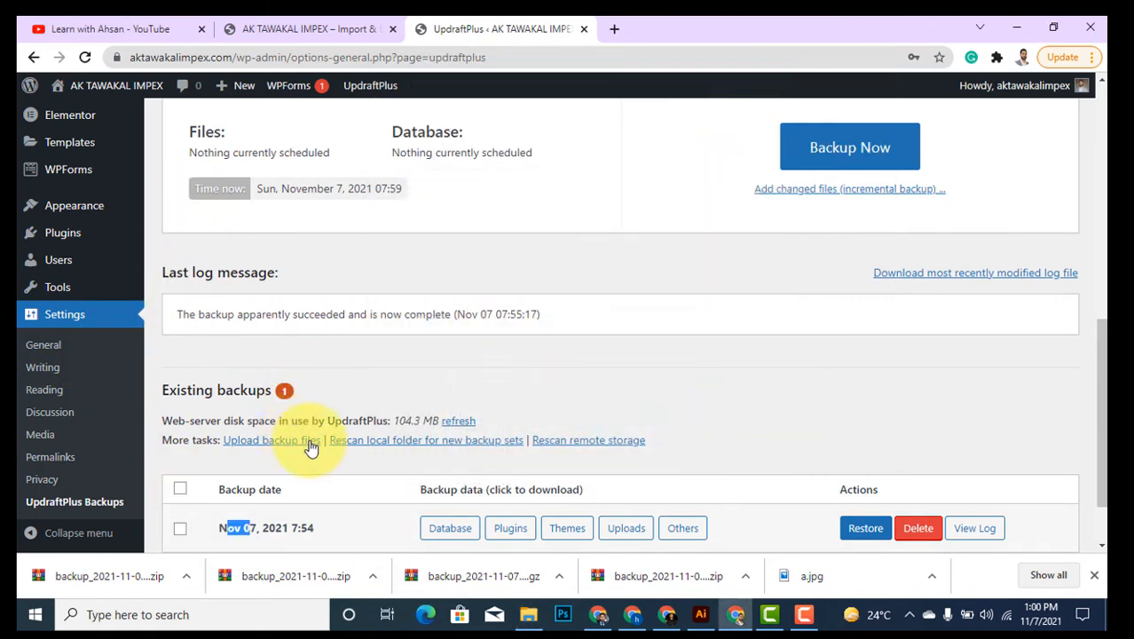
# - Open the backup file upload area in UpdraftPlus and upload the themes, others, db and plugins archives from the Downloads folder
pyautogui.scroll(-1, 226, 383)
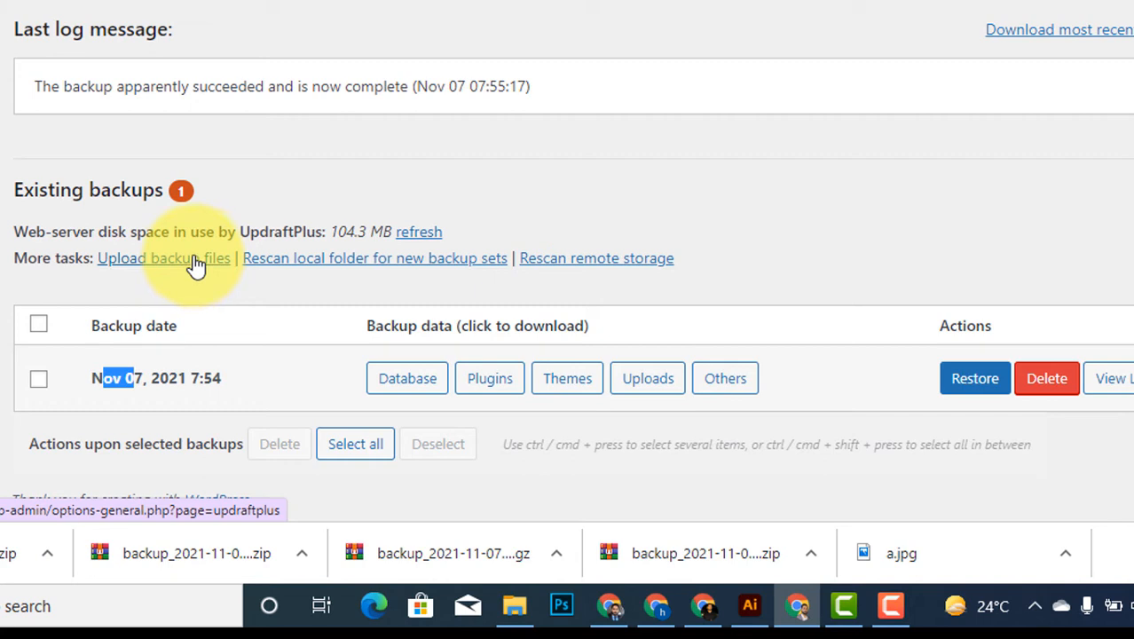
pyautogui.click(146, 265)
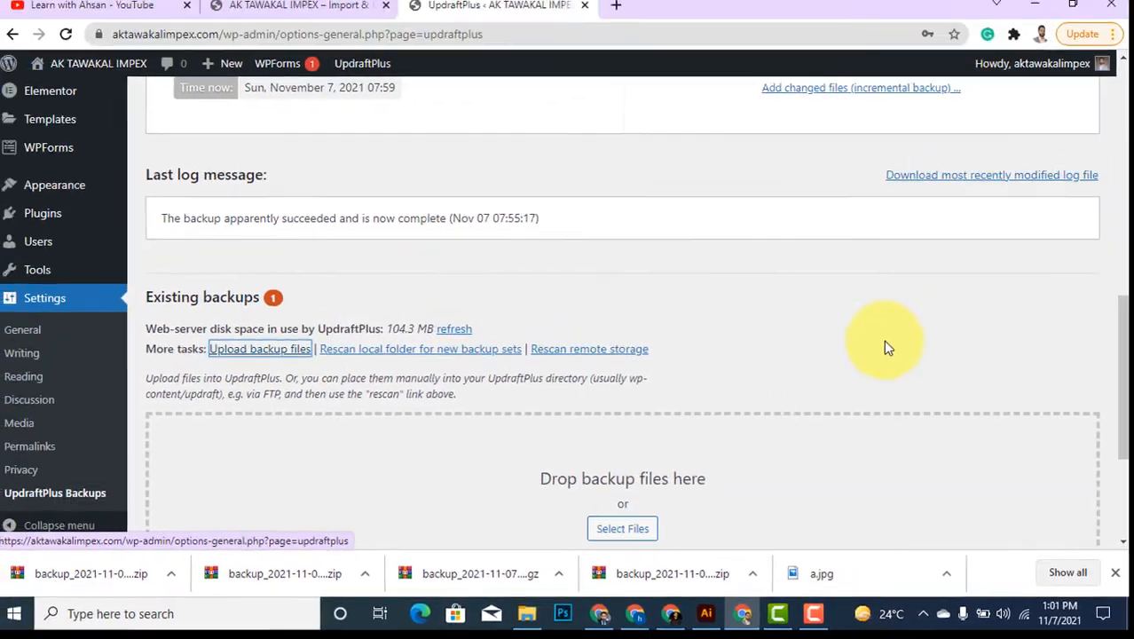
pyautogui.scroll(-2, 650, 220)
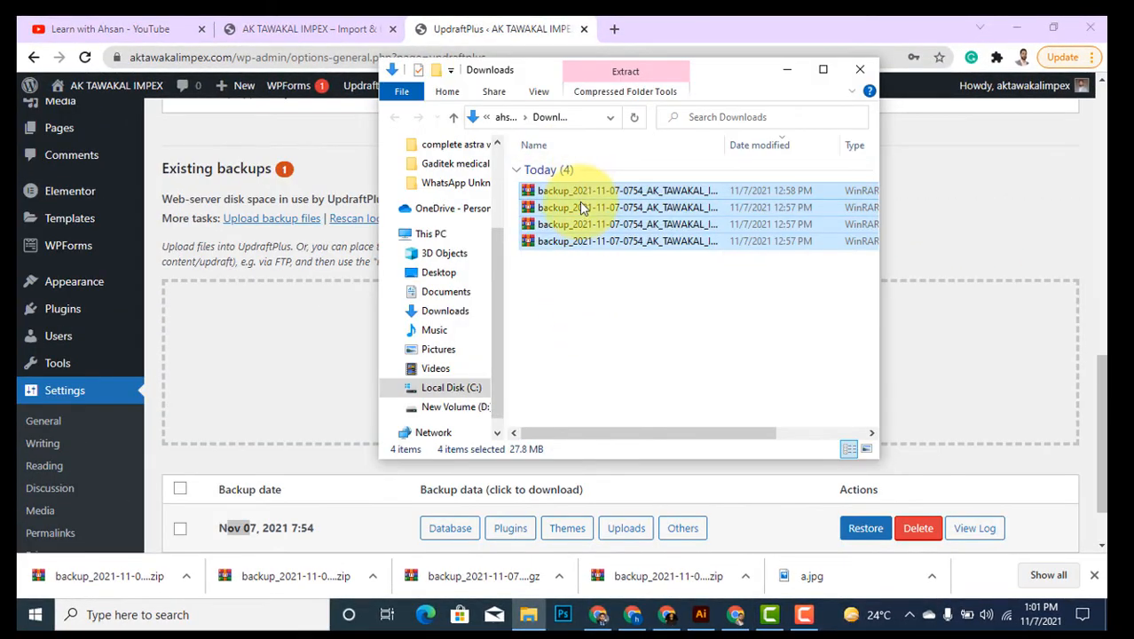
pyautogui.moveTo(580, 206); pyautogui.dragTo(301, 355)
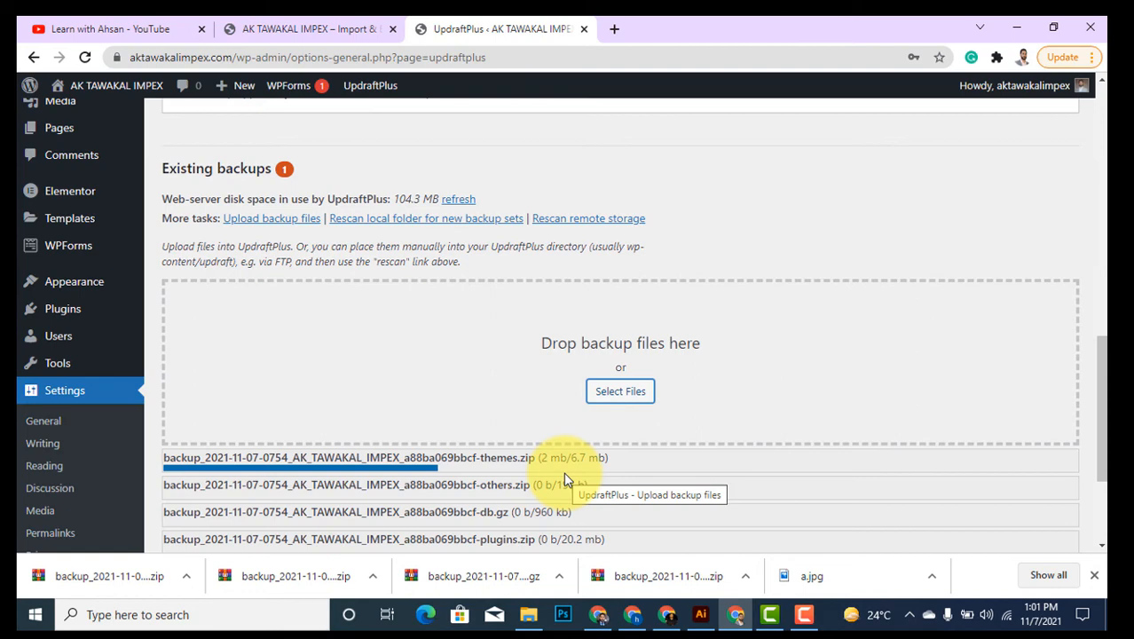
pyautogui.scroll(-2, 564, 479)
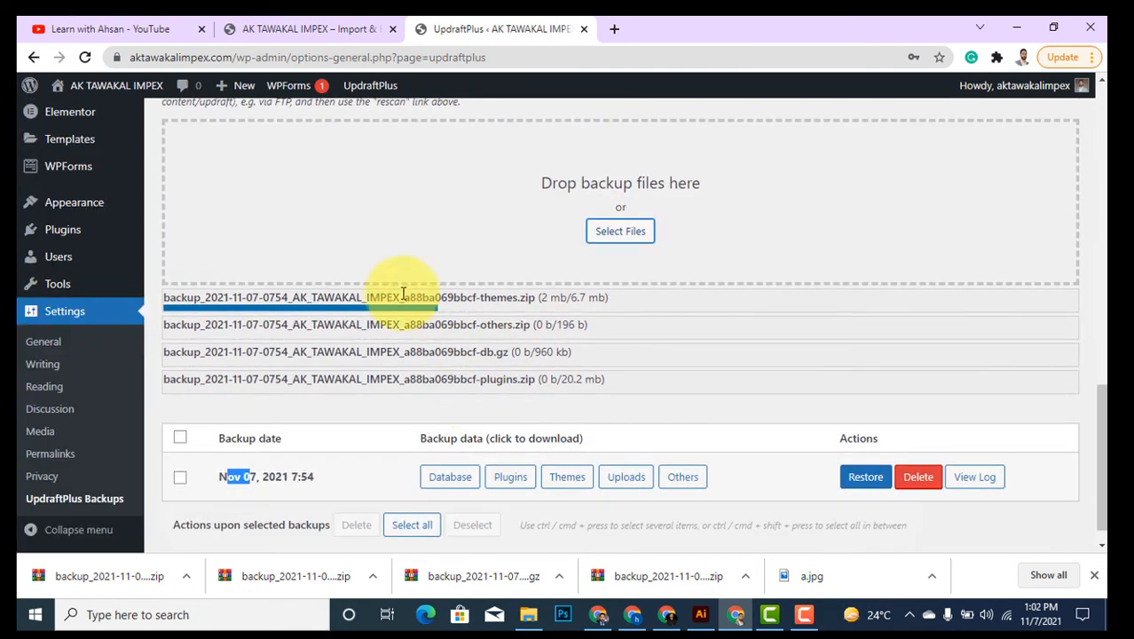